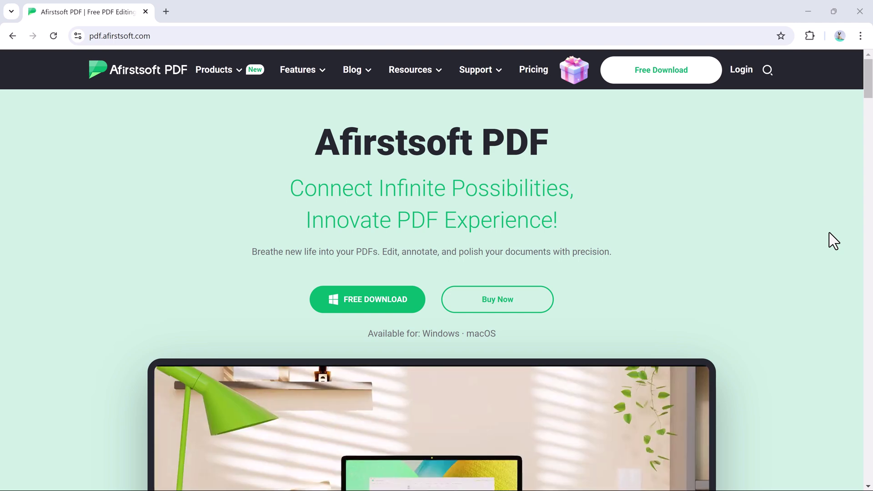
From the Tools page, launch the Open File dialog filtered to PDF files on the Desktop.
scroll(829, 233, down, 3)
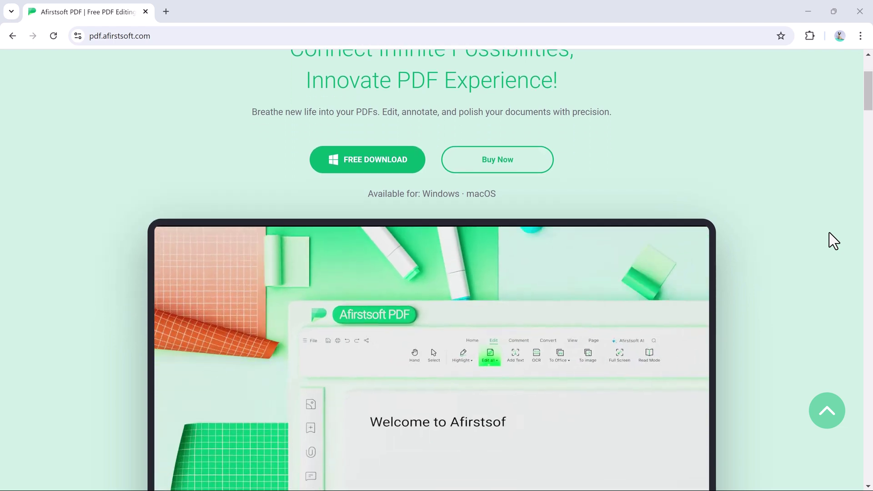
scroll(833, 240, down, 2)
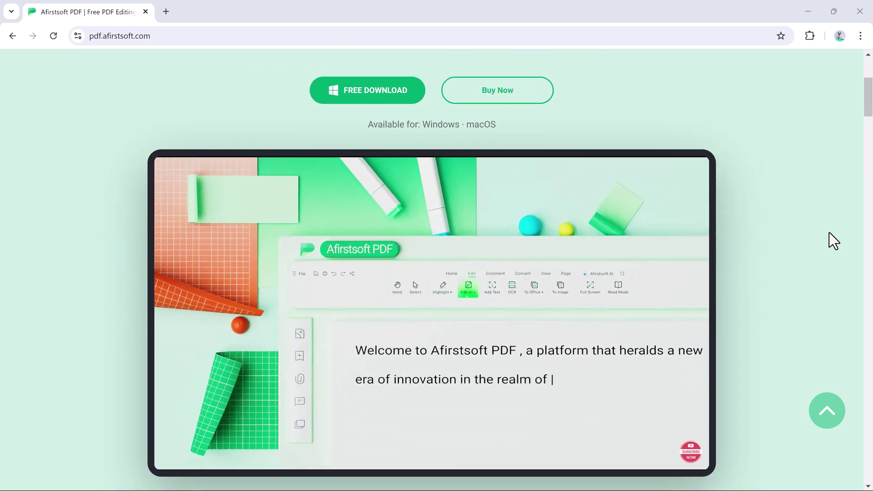
scroll(828, 232, down, 1)
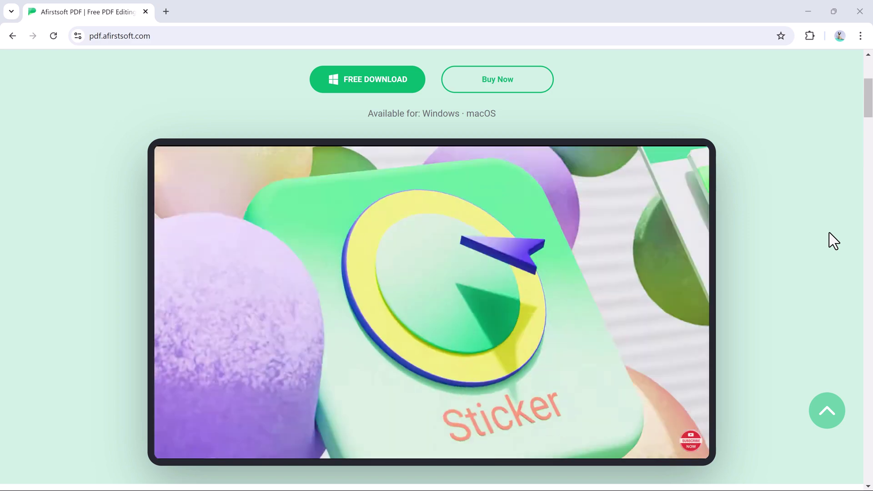
scroll(828, 232, down, 1)
scroll(829, 233, down, 10)
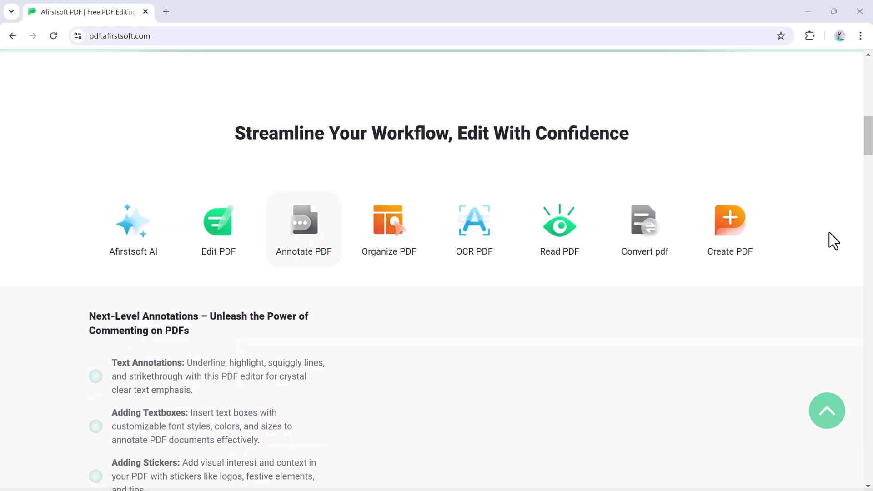
scroll(829, 233, down, 6)
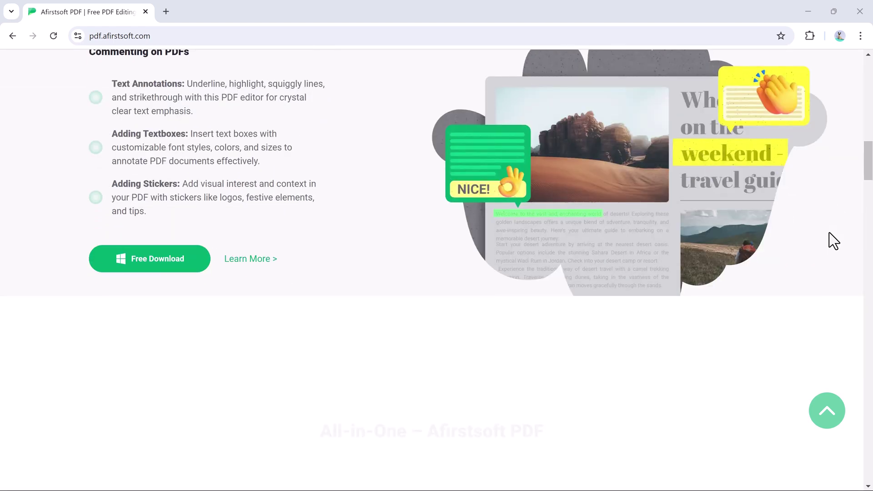
scroll(829, 233, down, 6)
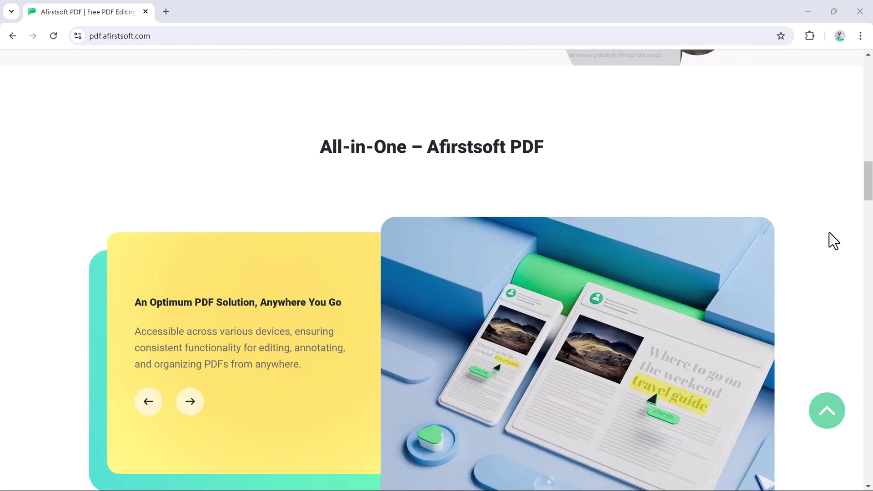
scroll(828, 233, down, 6)
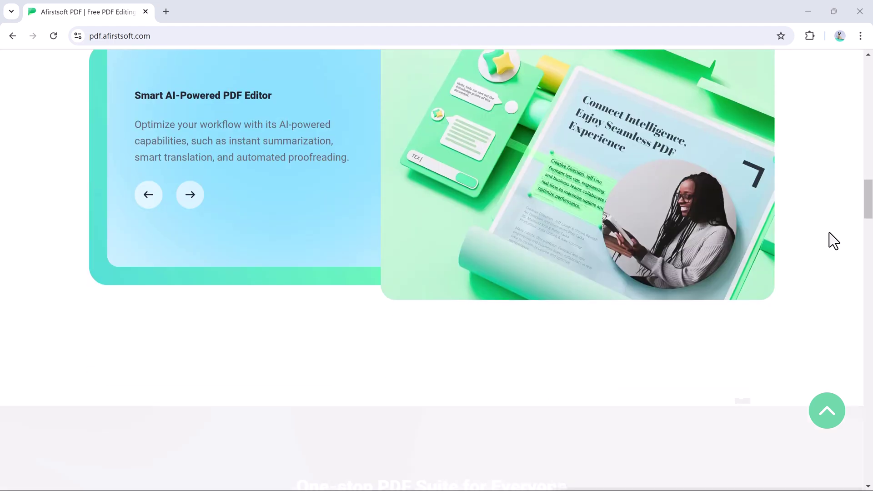
scroll(829, 231, down, 6)
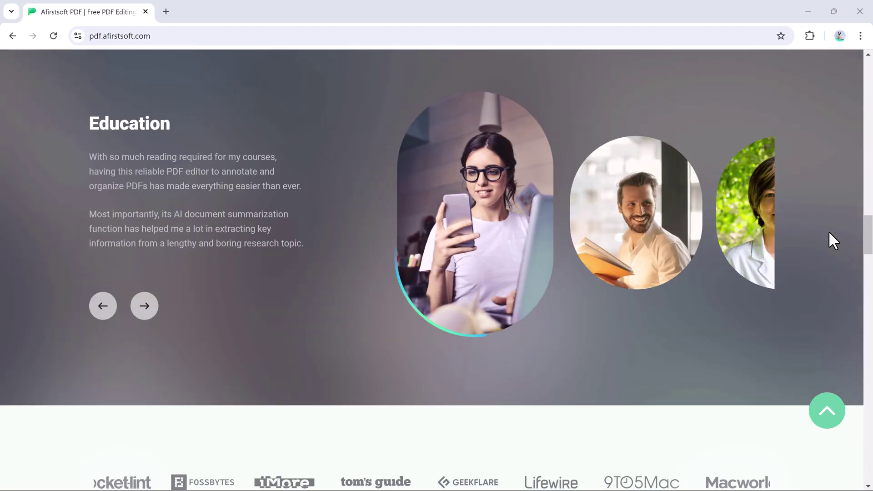
scroll(829, 232, down, 10)
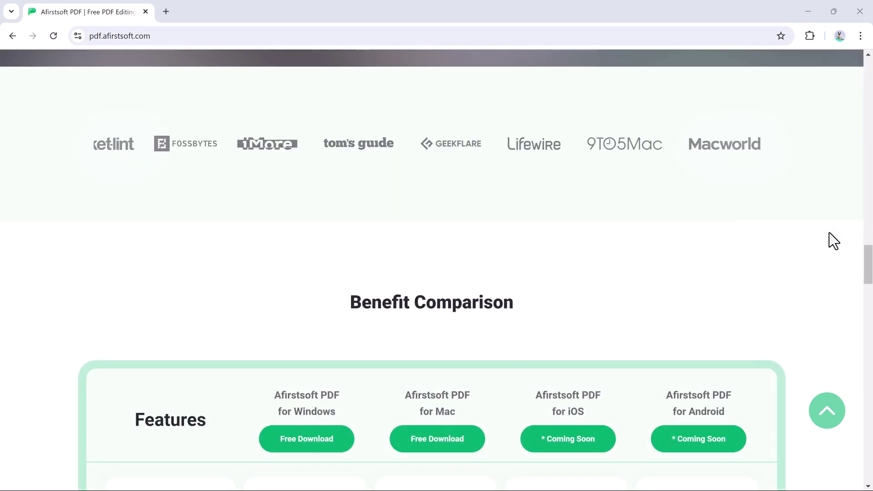
scroll(834, 241, down, 2)
scroll(834, 241, up, 6)
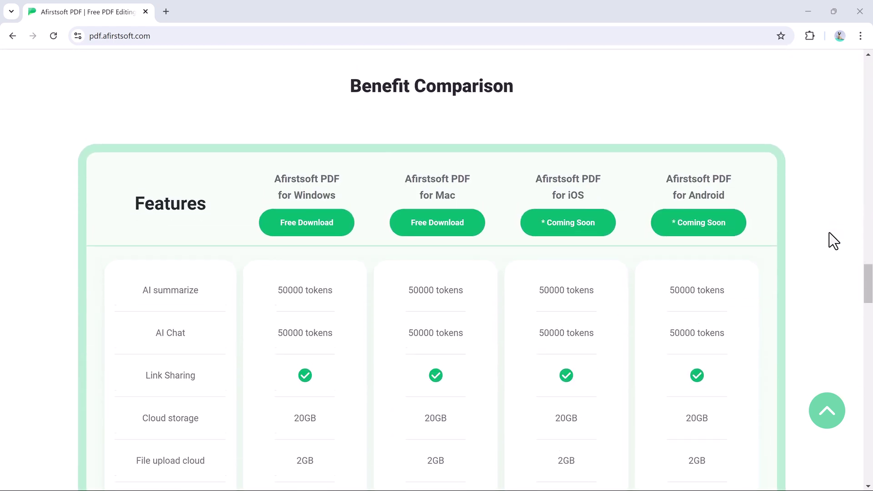
scroll(834, 241, up, 20)
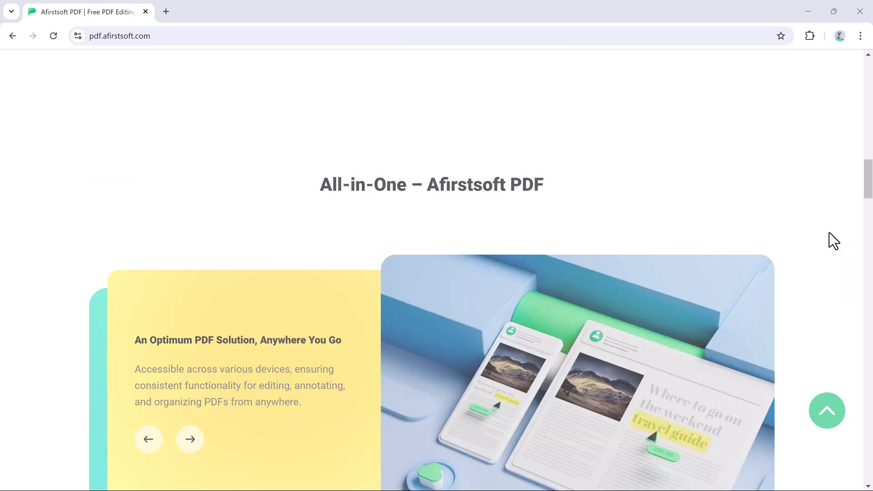
scroll(829, 233, up, 15)
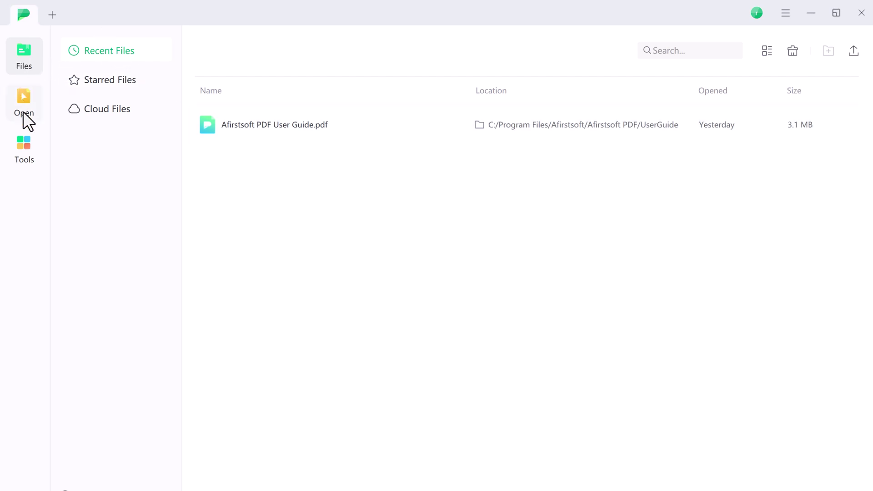
click(23, 154)
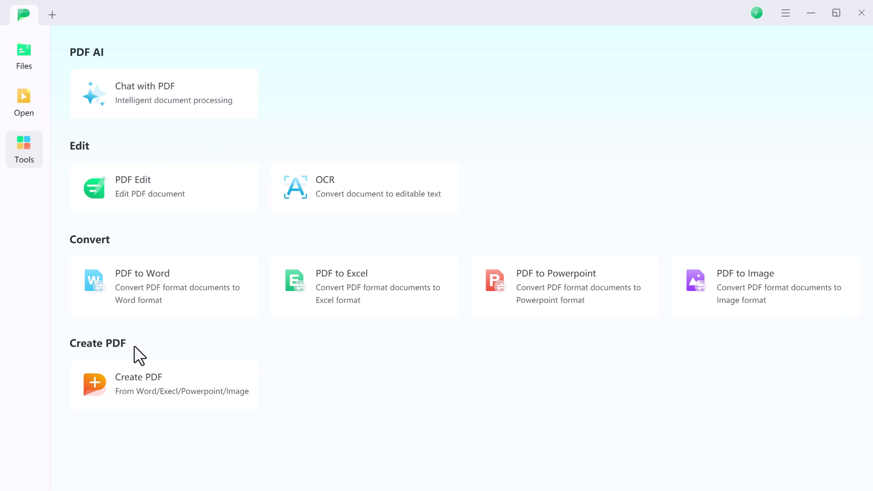
click(25, 112)
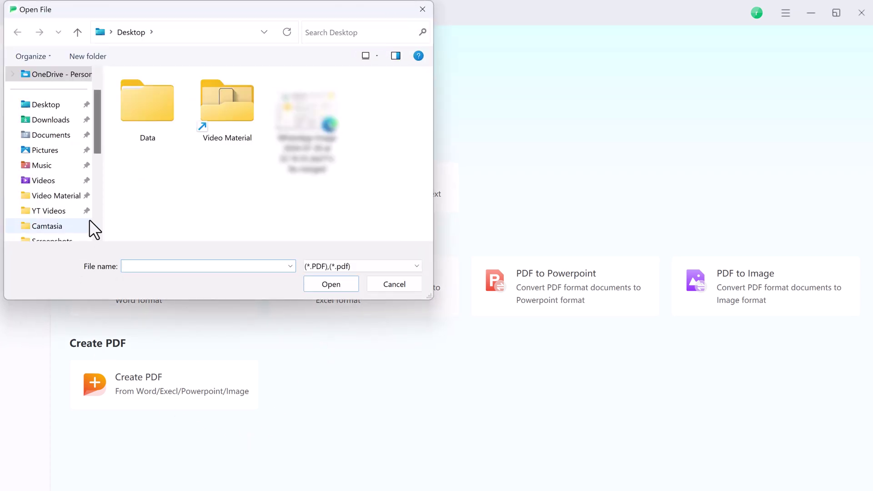
Browse to the Documents folder and open the Website PDF.
click(51, 135)
scroll(219, 214, down, 5)
click(137, 218)
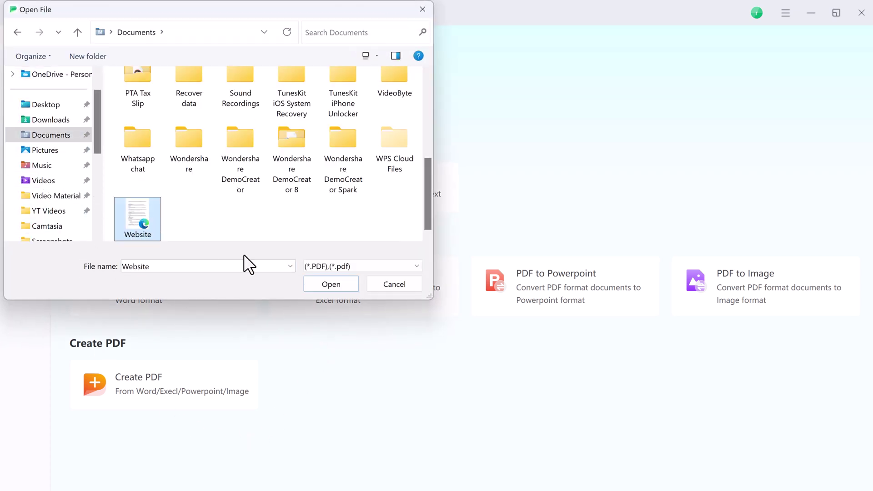
click(337, 285)
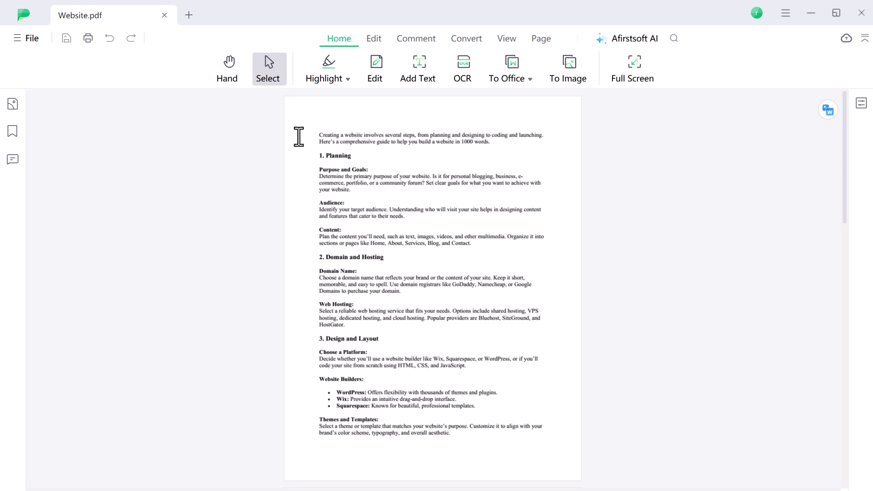
Try the Hand tool, return to Select, and enter Edit mode for Website.pdf's text.
click(226, 69)
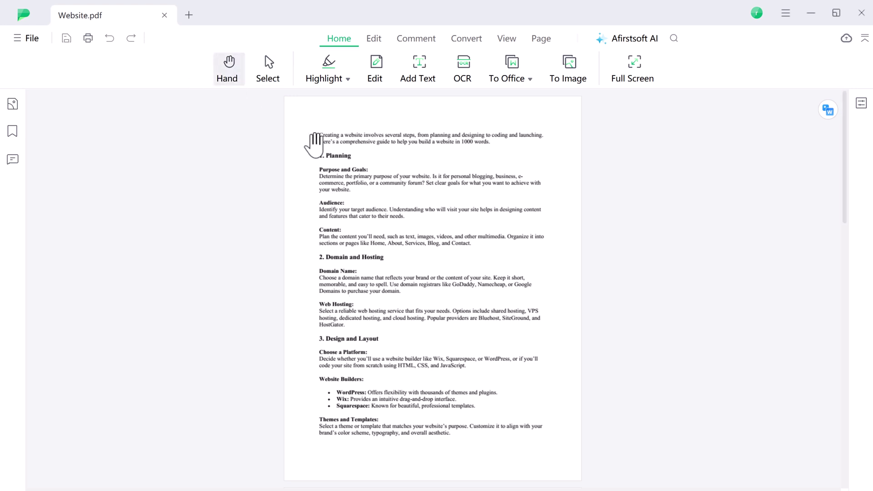
click(274, 77)
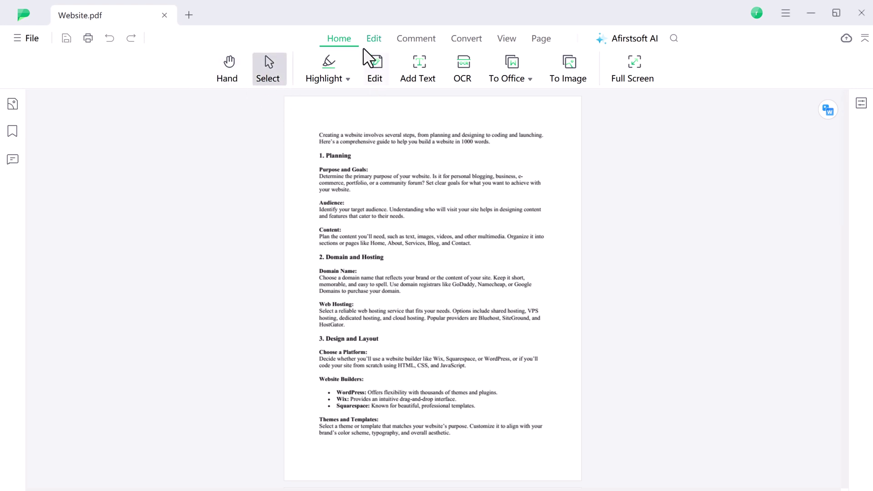
click(374, 39)
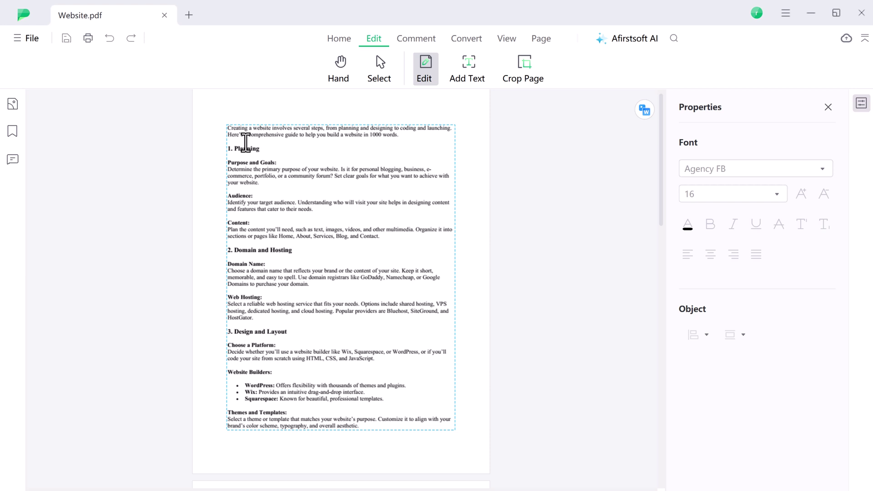
Set the '1. Plnning' heading to non-bold Arial Unicode MS at size 14, then show the Comment tools.
click(301, 150)
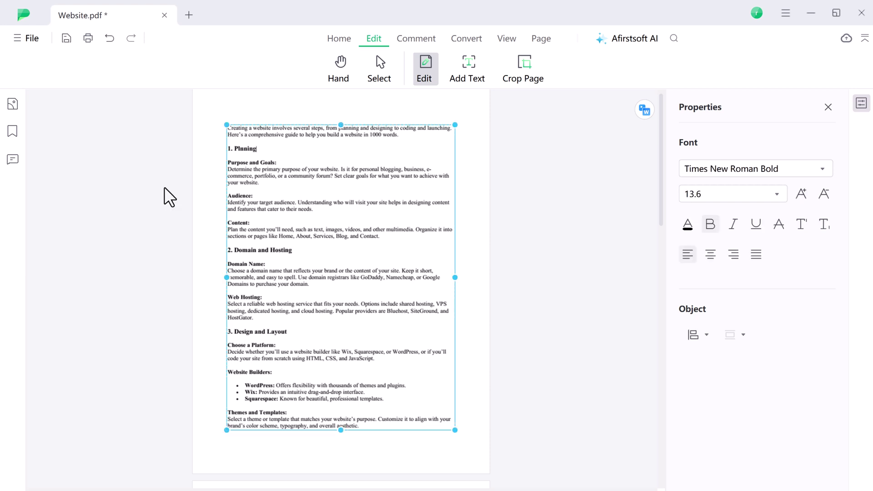
click(249, 162)
triple_click(242, 149)
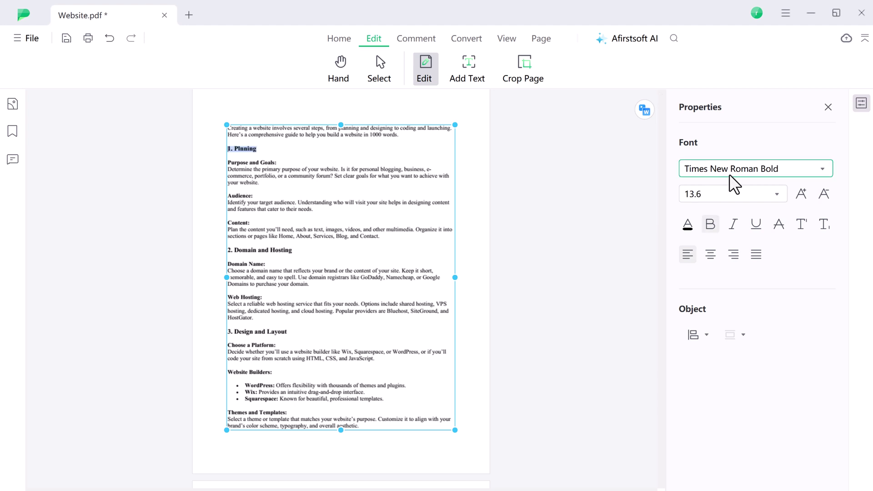
click(799, 195)
click(799, 194)
click(799, 194)
click(800, 194)
click(799, 195)
click(824, 196)
click(825, 197)
click(825, 196)
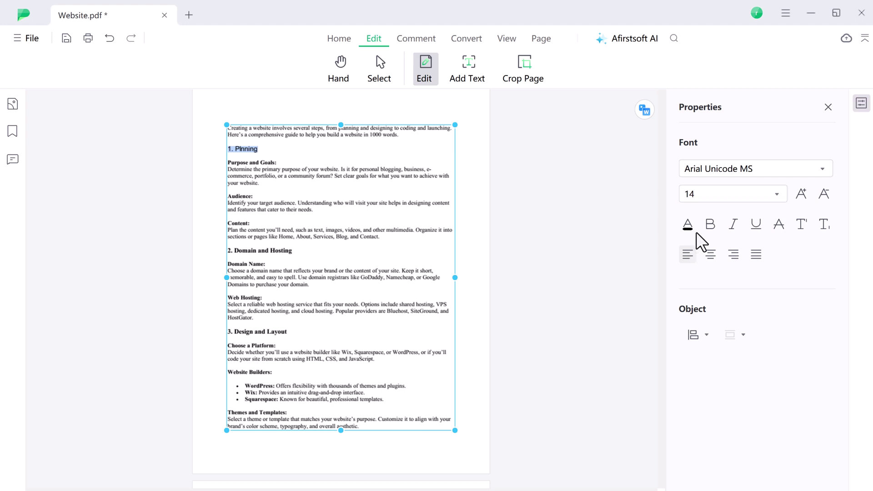
click(709, 225)
click(435, 195)
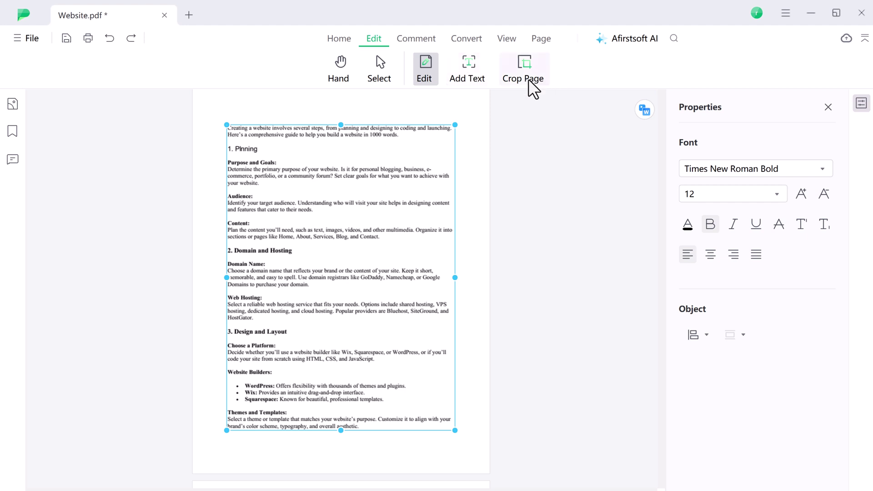
click(423, 41)
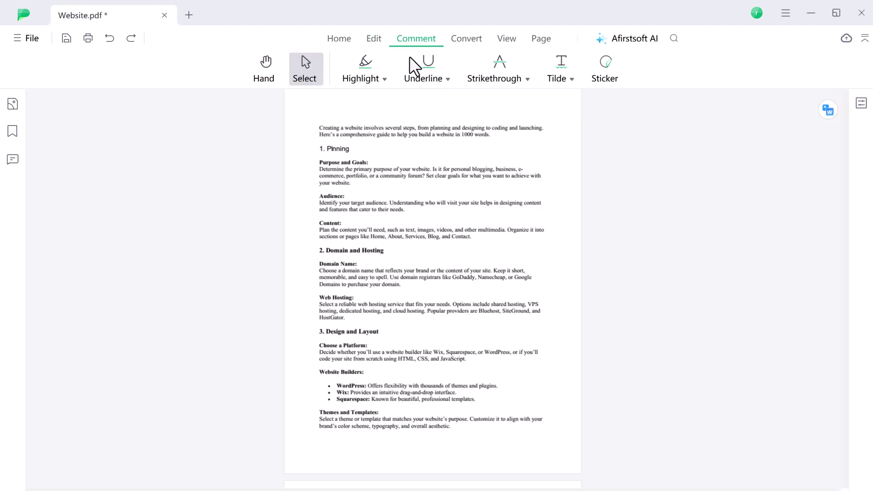
Highlight the Audience paragraph in yellow.
click(383, 80)
click(424, 101)
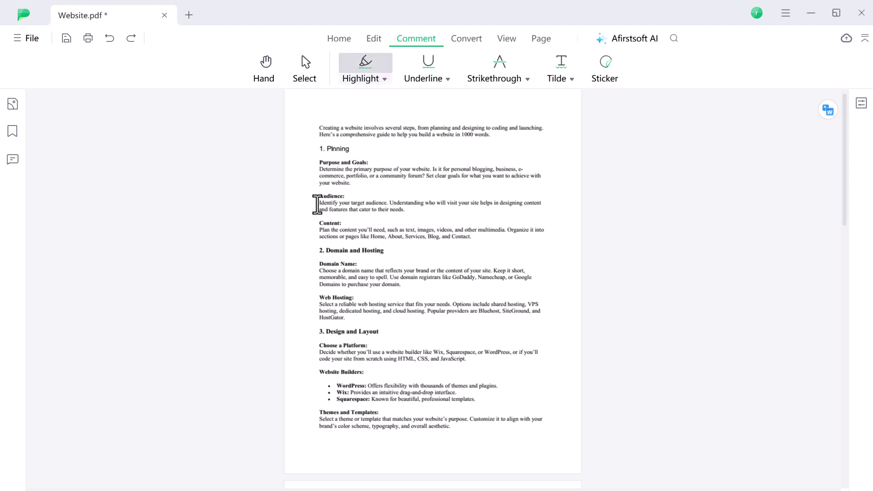
drag(317, 204, 406, 212)
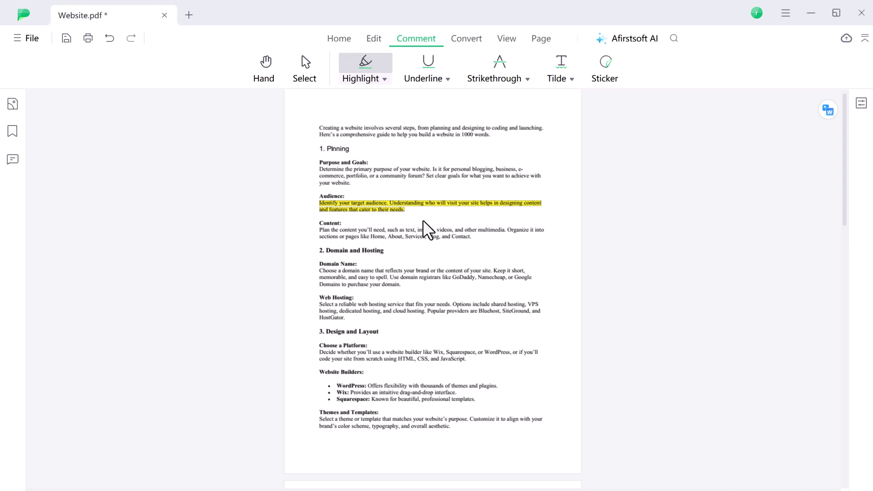
Underline Content, strike through Domain Name, and tilde-underline the Web Hosting paragraph.
click(427, 68)
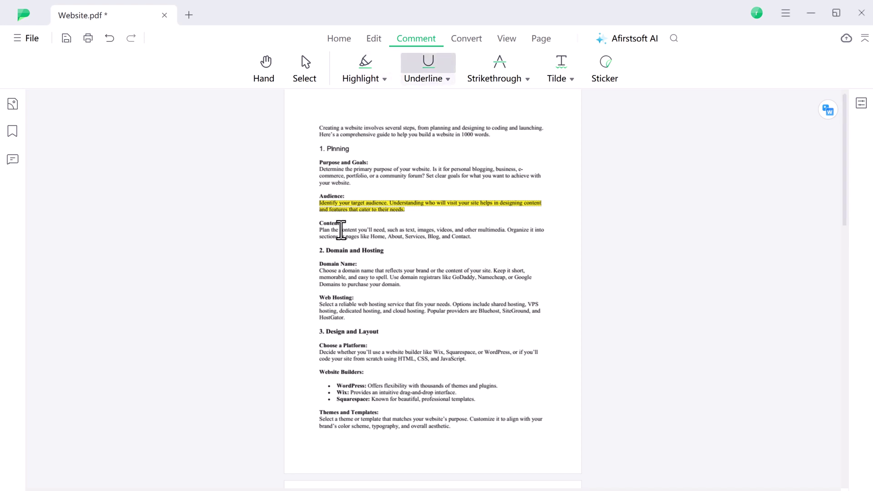
drag(320, 230, 473, 238)
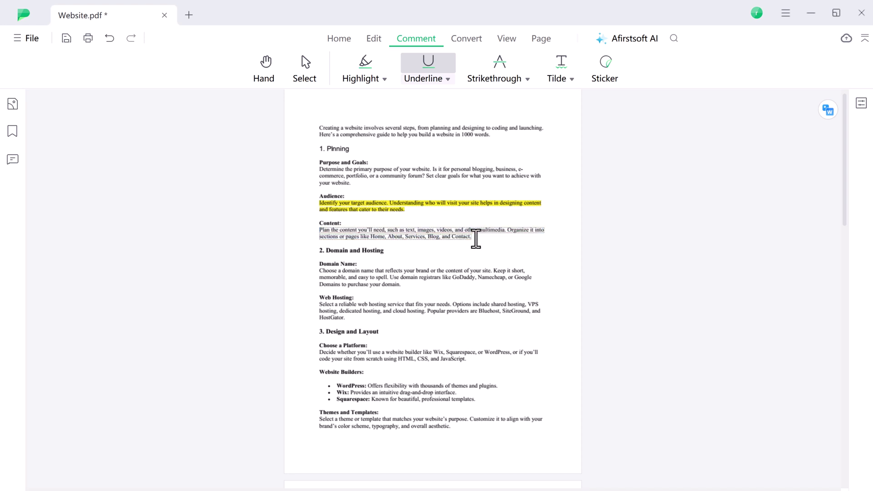
click(497, 72)
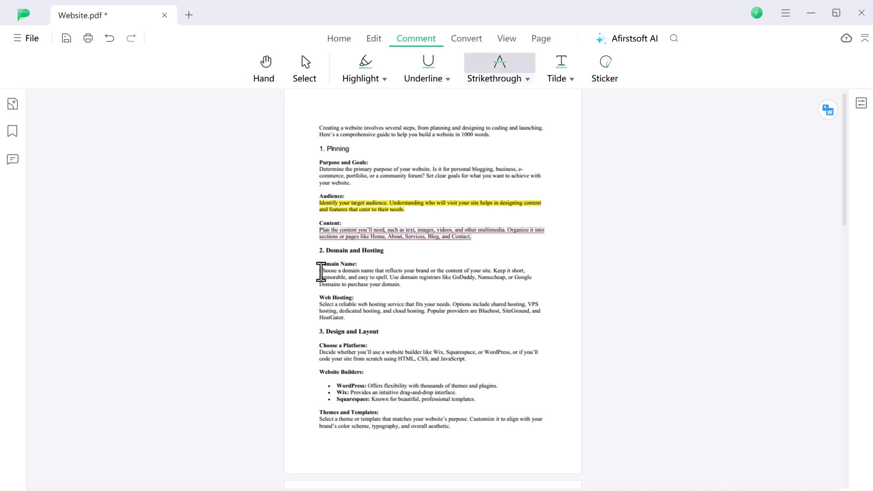
drag(320, 271, 408, 287)
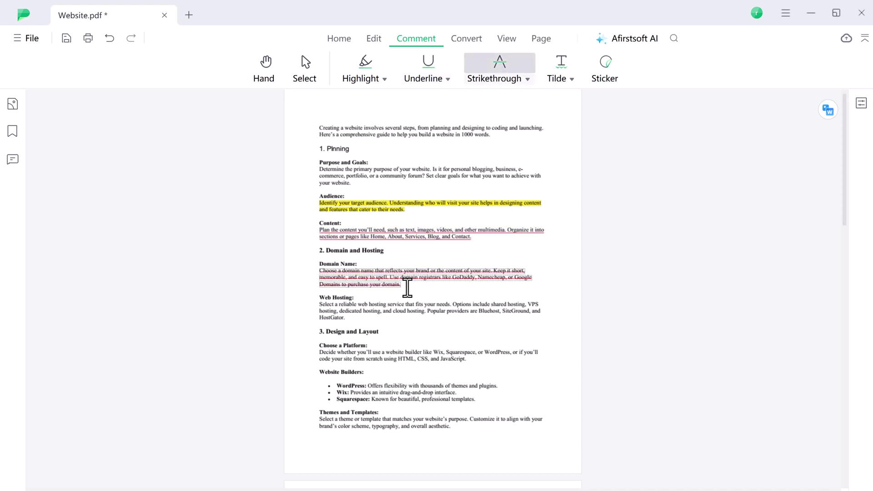
click(561, 73)
drag(346, 318, 321, 305)
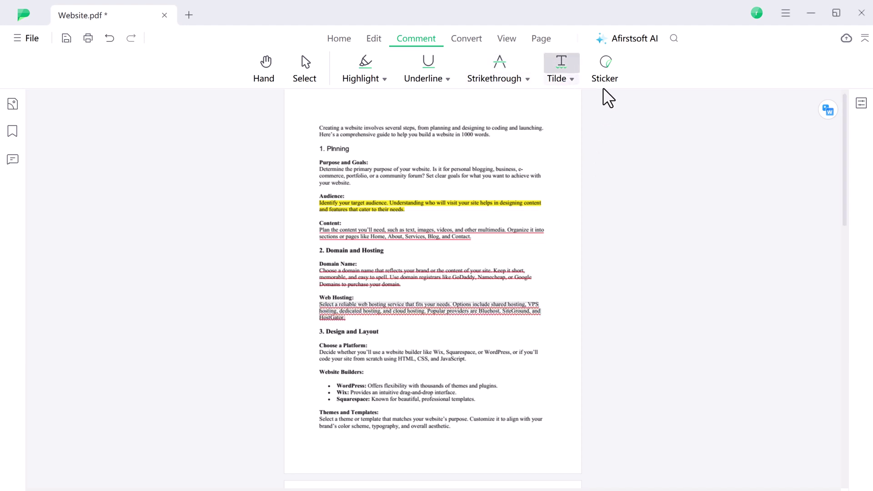
Place a check-mark sticker from the Mark set beside Web Hosting, shrink it, and open its note.
click(610, 78)
scroll(800, 204, down, 5)
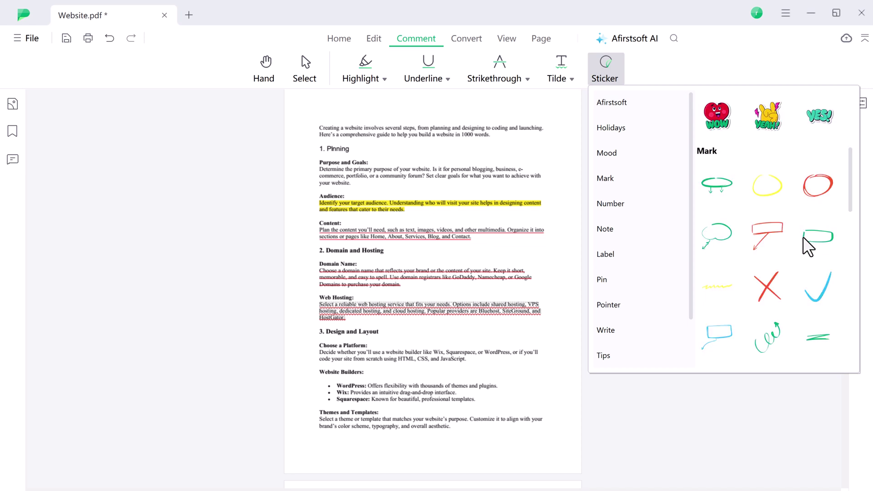
scroll(807, 245, down, 3)
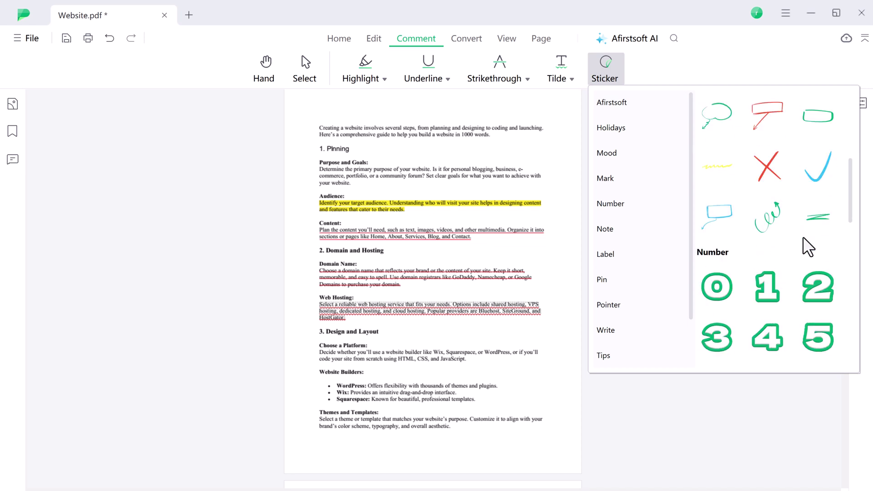
click(821, 182)
click(559, 293)
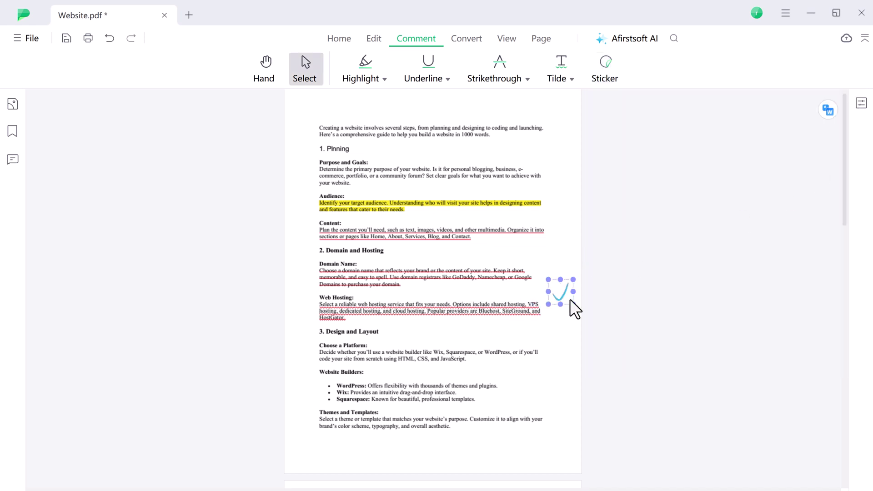
drag(574, 304, 565, 308)
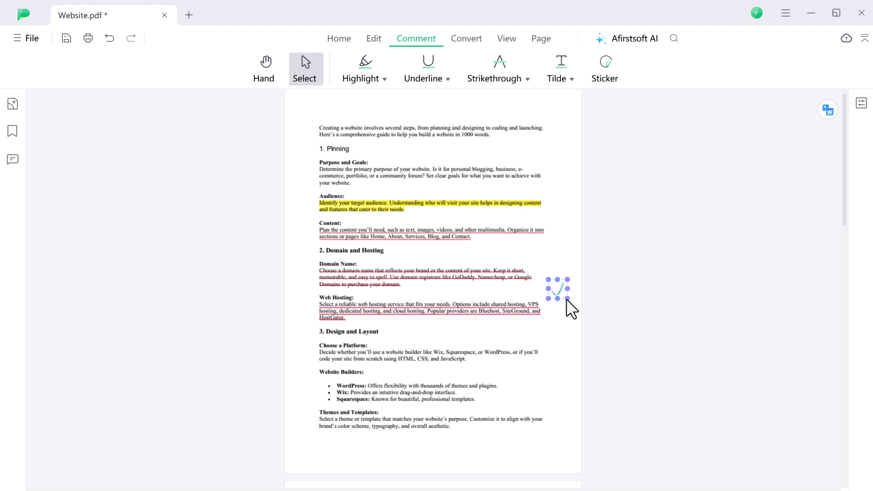
double_click(567, 292)
Close the sticker note, save Website.pdf, and convert all 3 pages to a Word .docx.
click(469, 41)
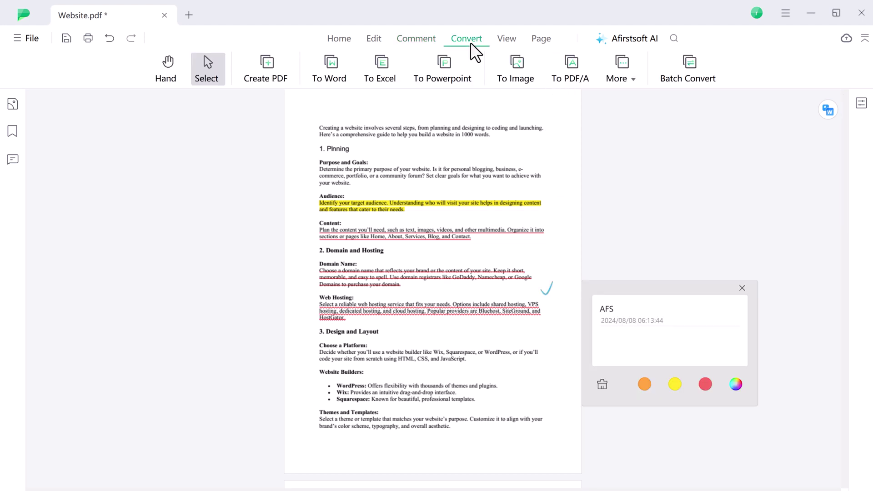
click(742, 289)
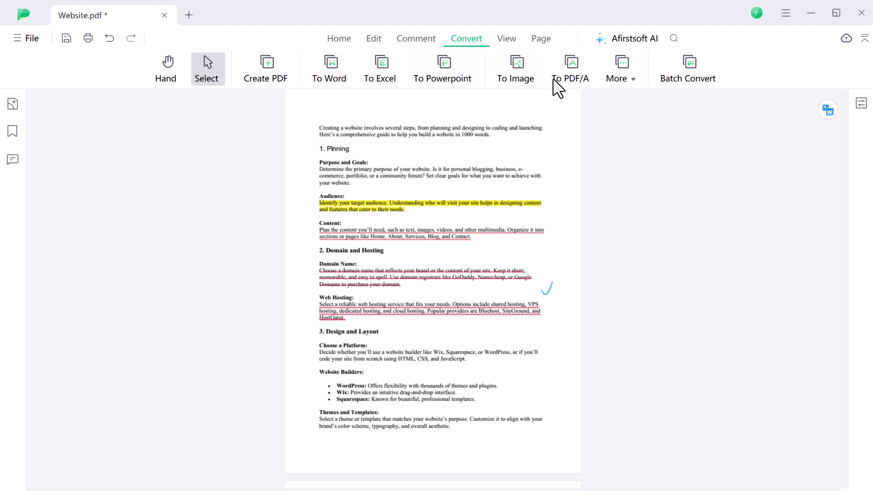
click(332, 73)
click(468, 322)
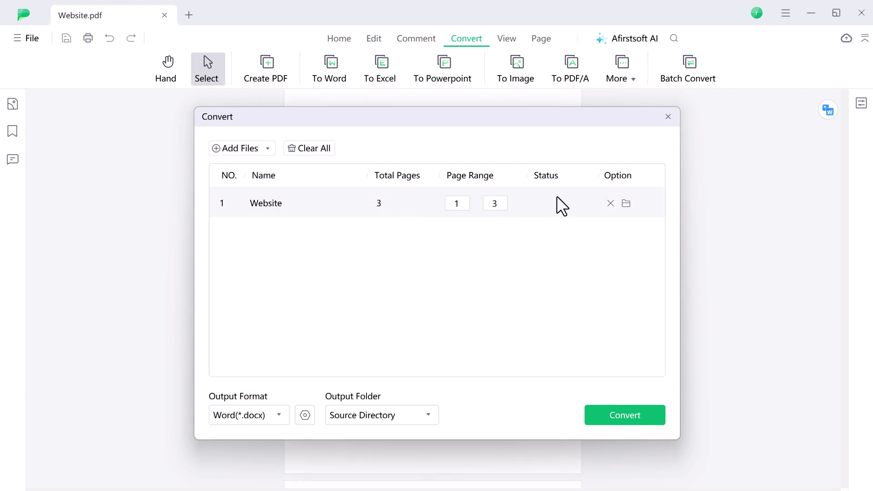
click(625, 411)
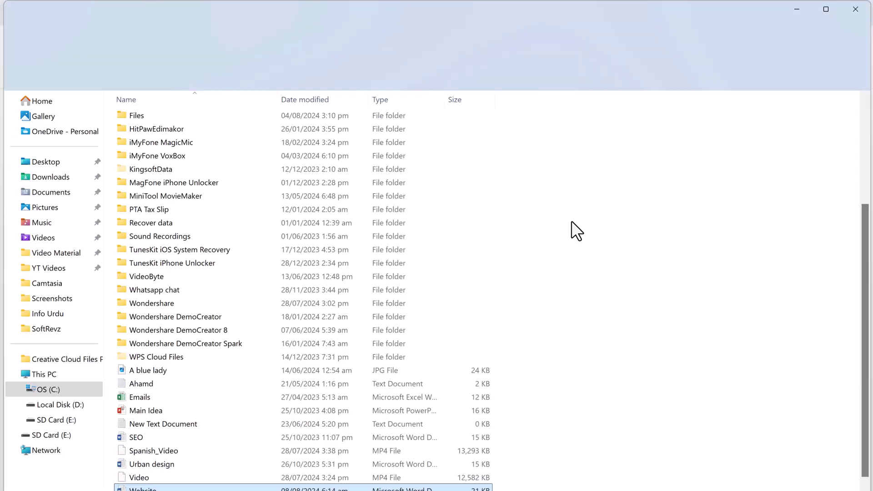
Close the File Explorer window listing the new Website .docx in Documents.
click(855, 10)
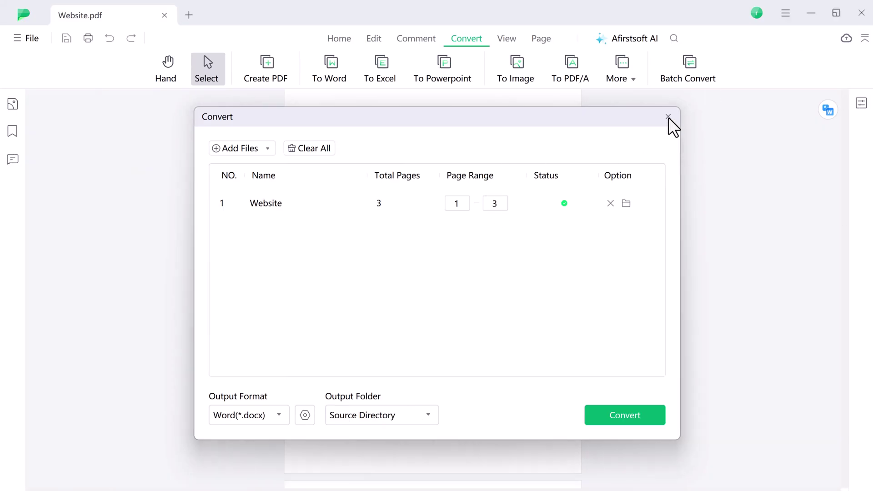
Close the Convert dialog, then view the document in full screen and exit with Esc.
click(668, 116)
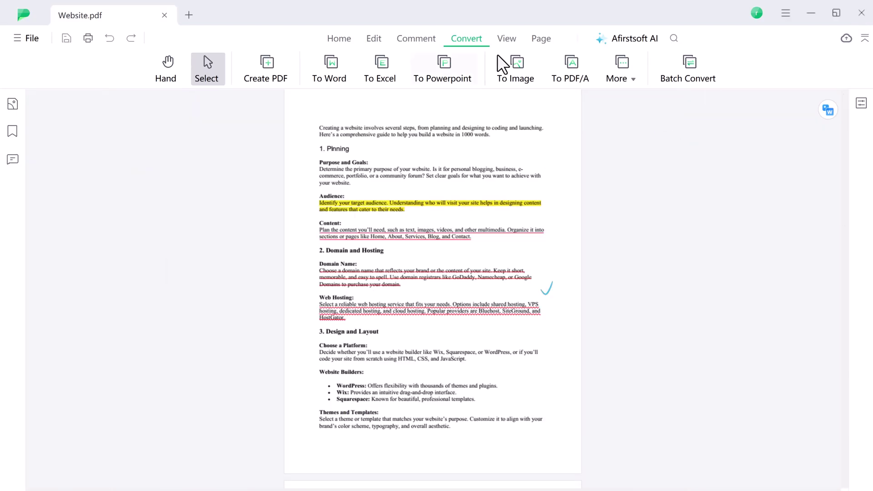
click(509, 41)
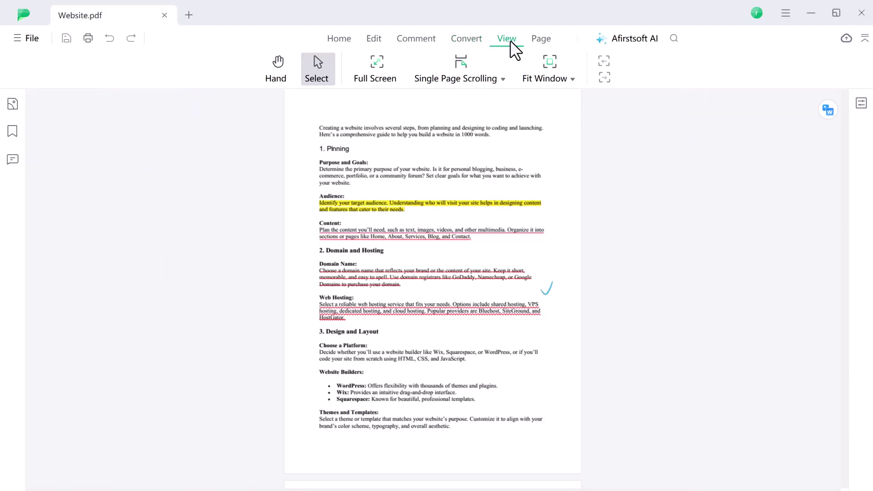
click(381, 73)
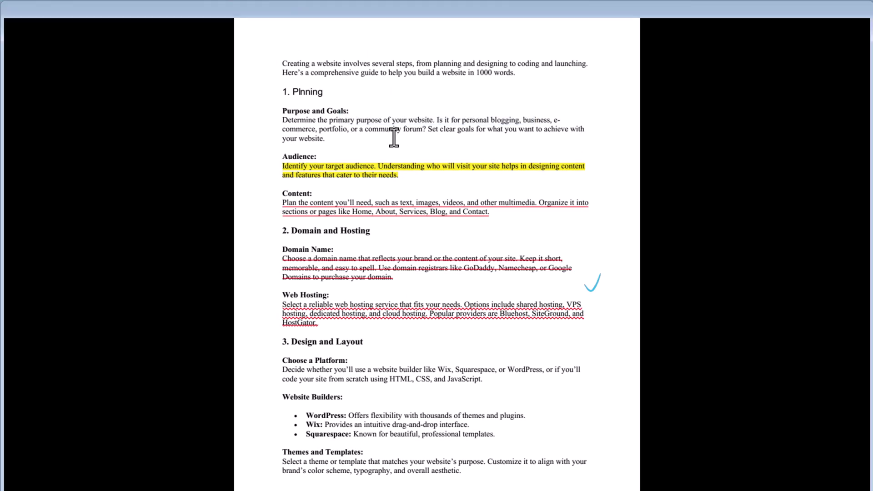
key(Escape)
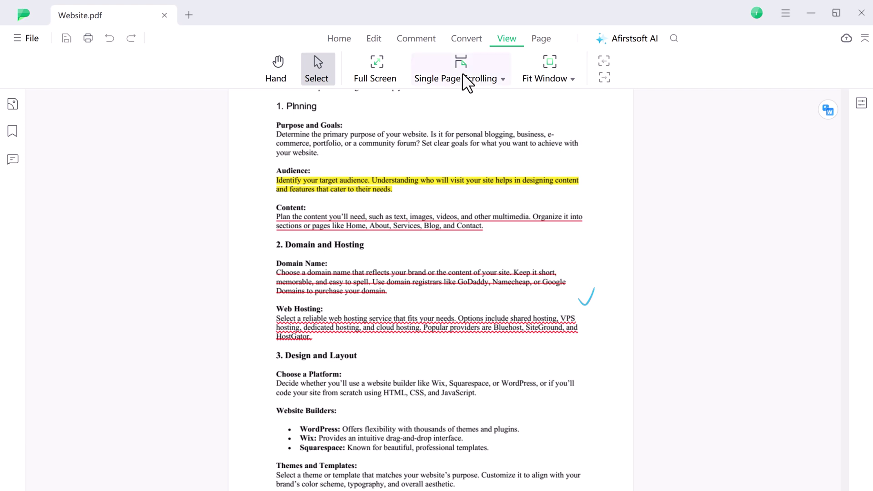
Switch to the Two Page layout and show thumbnails of the three pages.
click(465, 80)
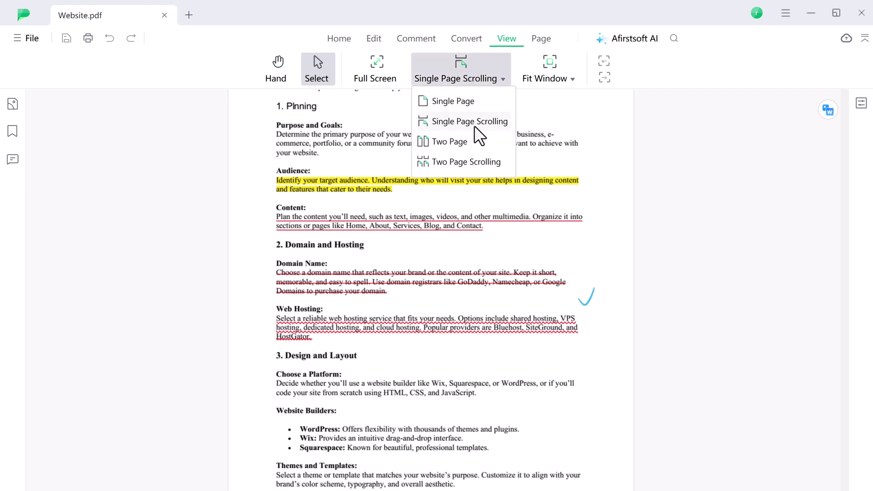
click(477, 143)
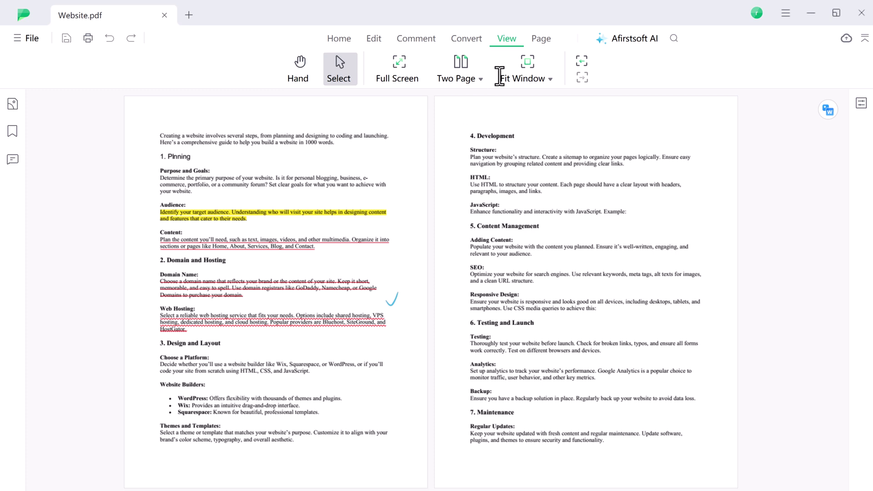
click(541, 38)
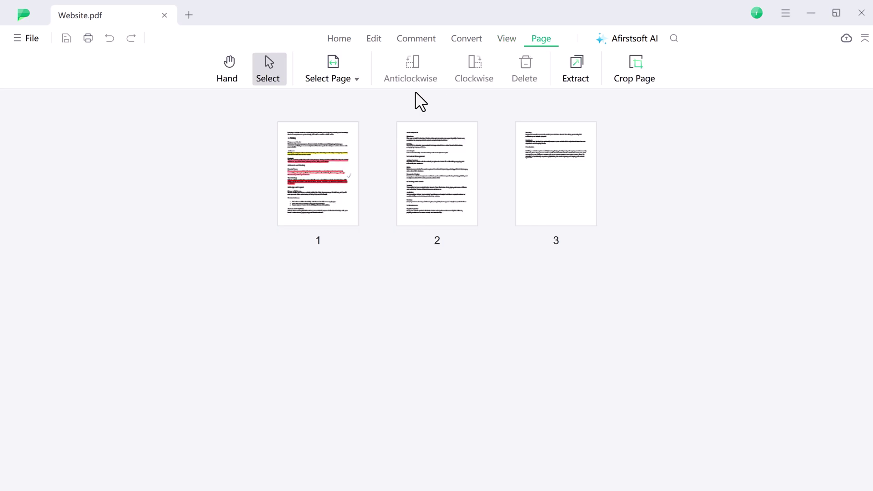
click(354, 81)
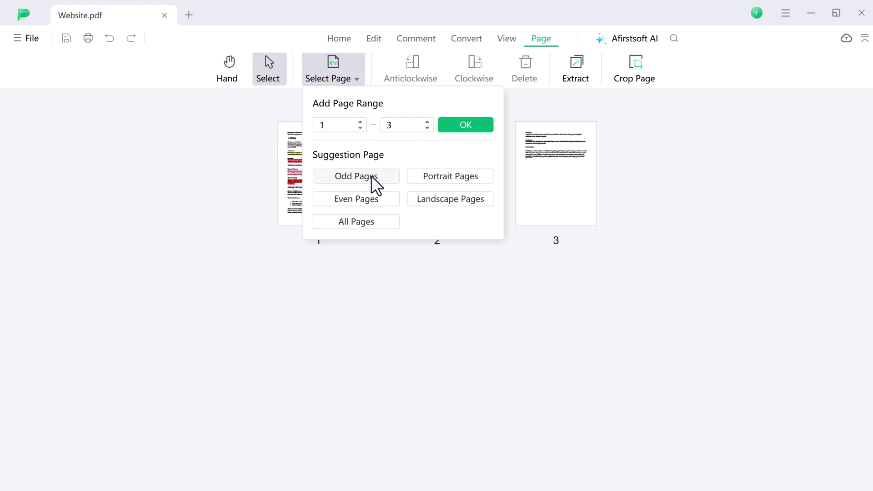
click(363, 198)
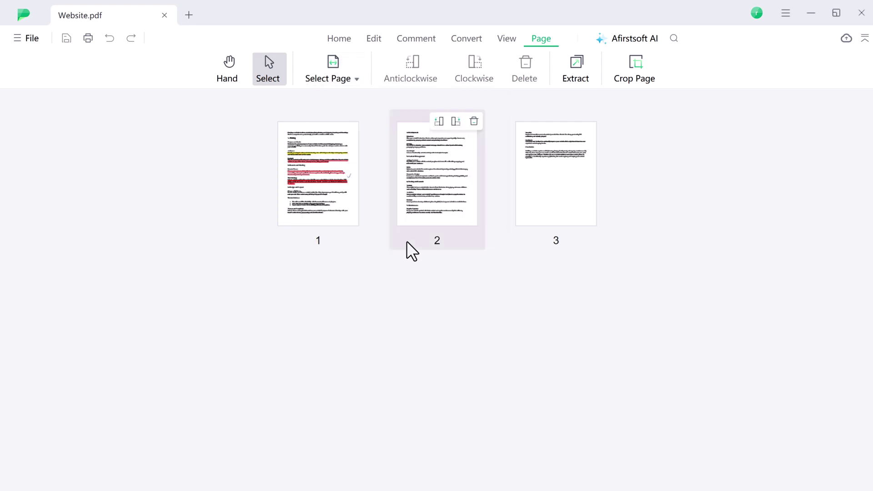
click(432, 154)
click(412, 73)
click(412, 73)
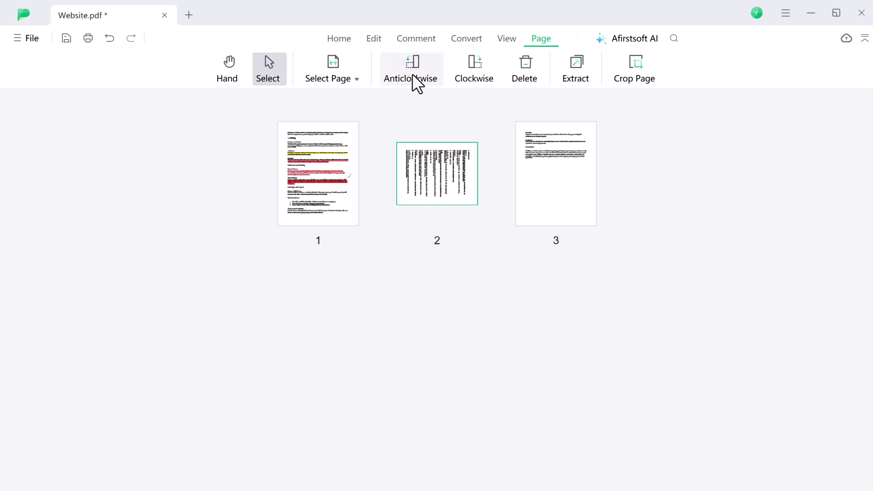
click(412, 73)
click(567, 155)
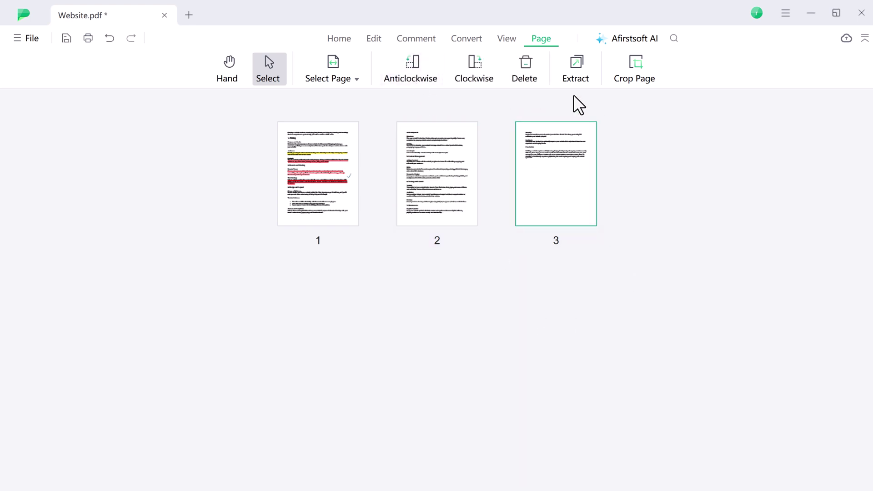
click(570, 79)
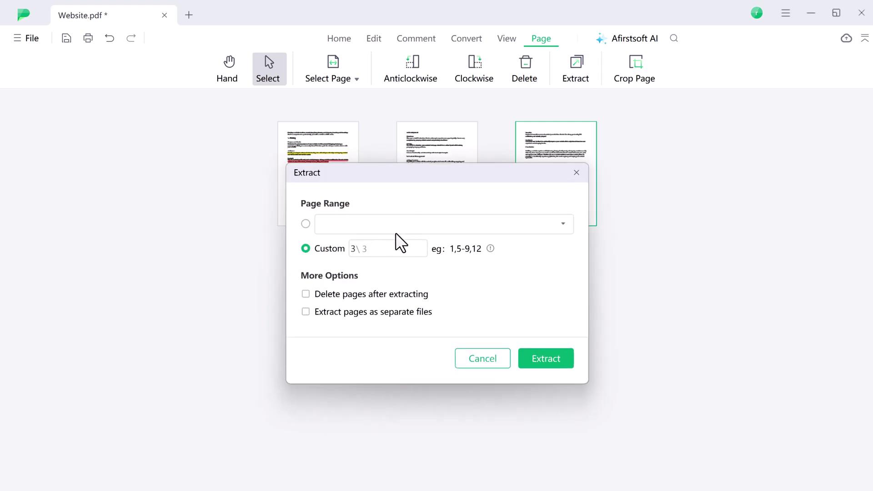
click(489, 357)
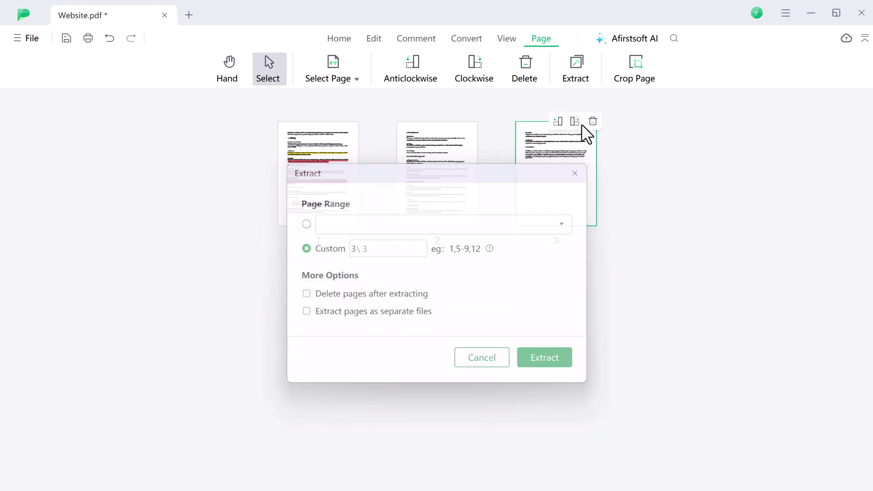
Ask Afirstsoft AI 'summarize my document in few words' and 'explain website designand layout'.
click(630, 41)
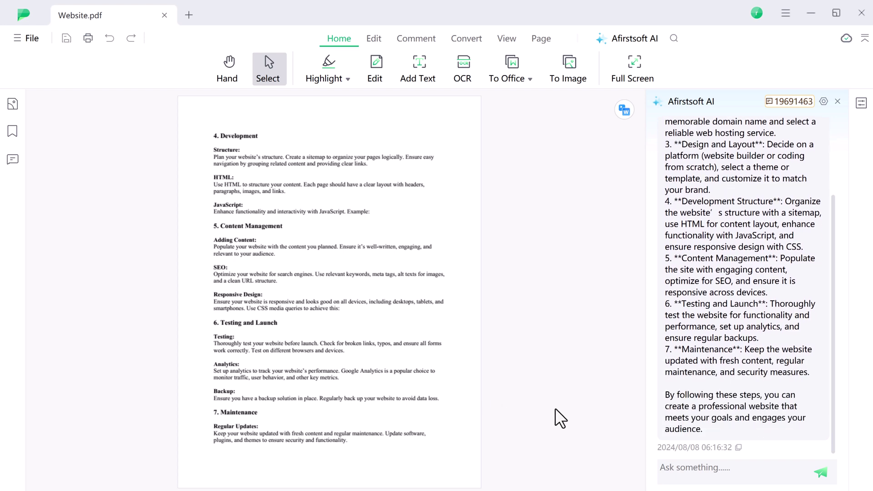
click(723, 473)
text(summarize my document in few words)
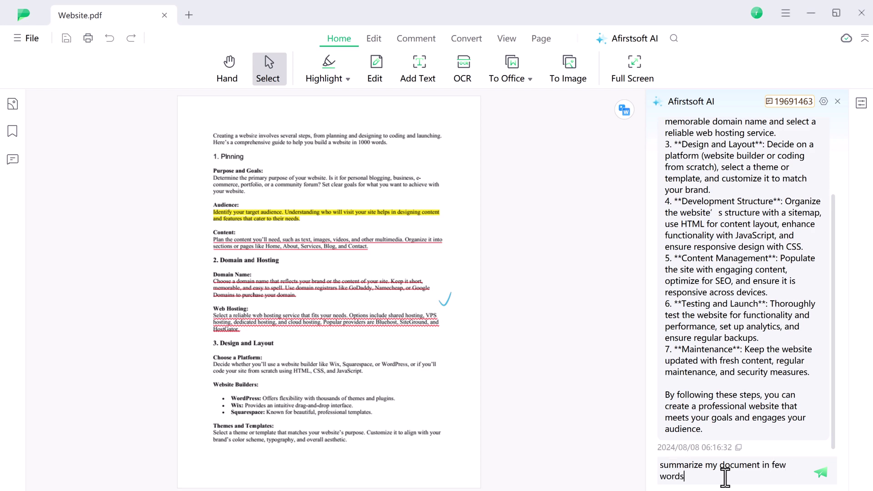
key(Return)
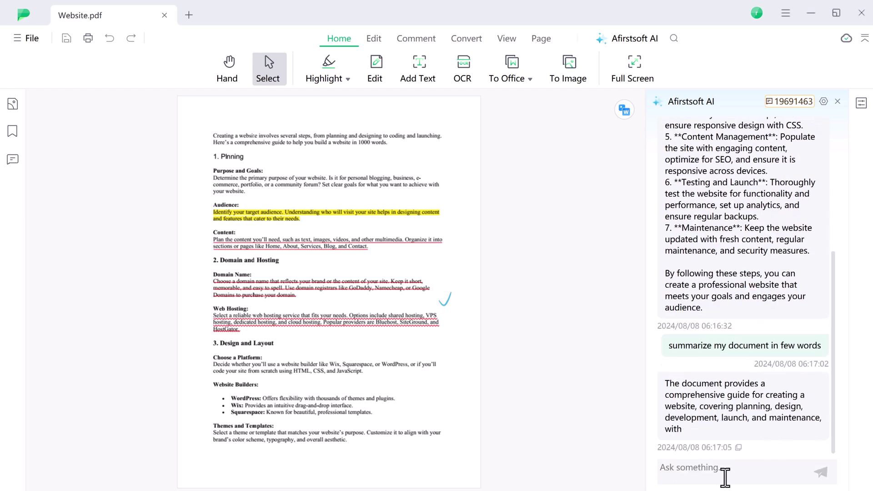
text(explain website designand layout)
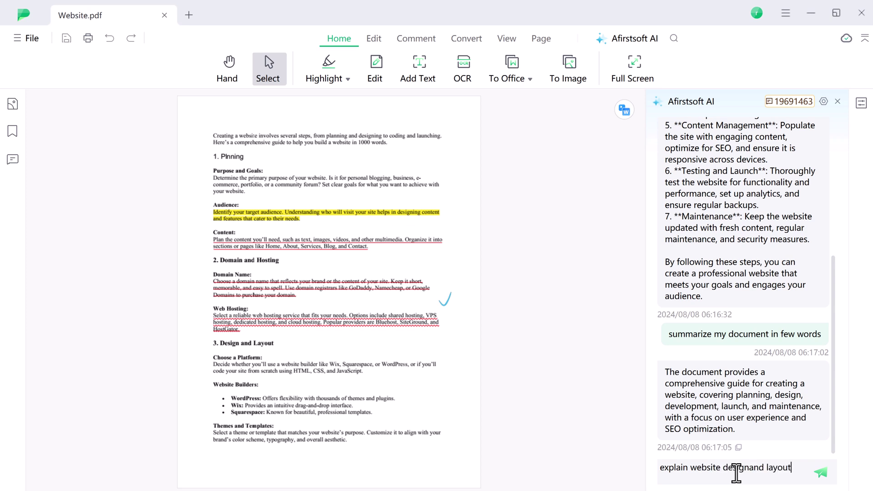
key(Return)
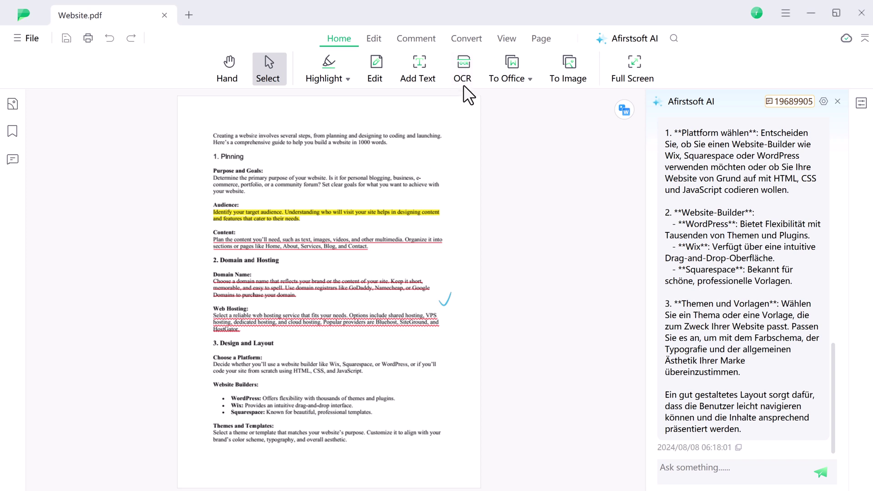
Run OCR on the current page only, scanning it to editable English text.
click(463, 64)
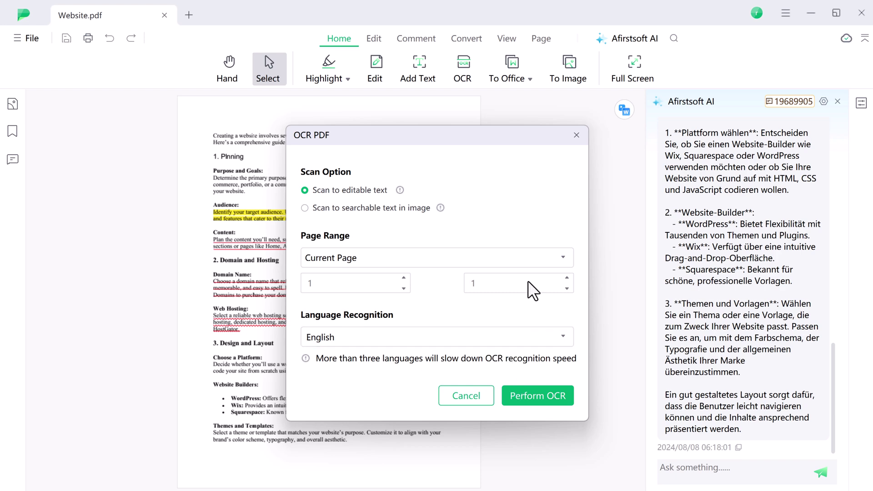
click(536, 261)
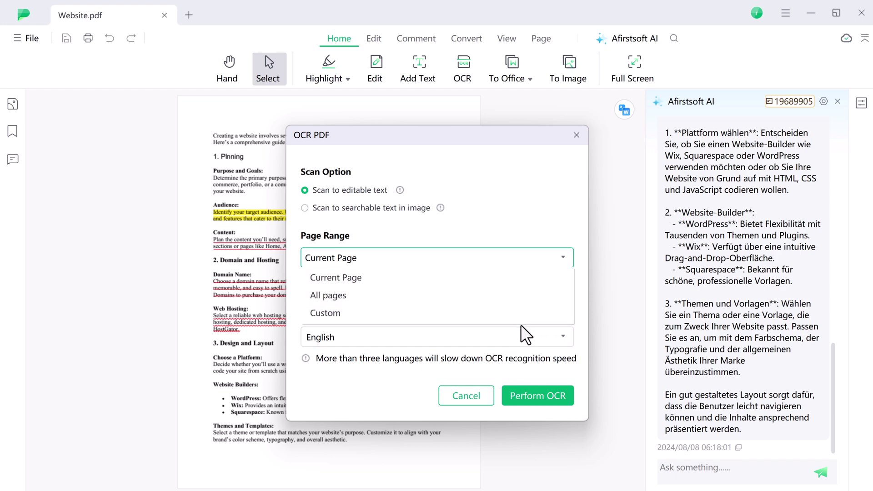
click(509, 283)
click(547, 396)
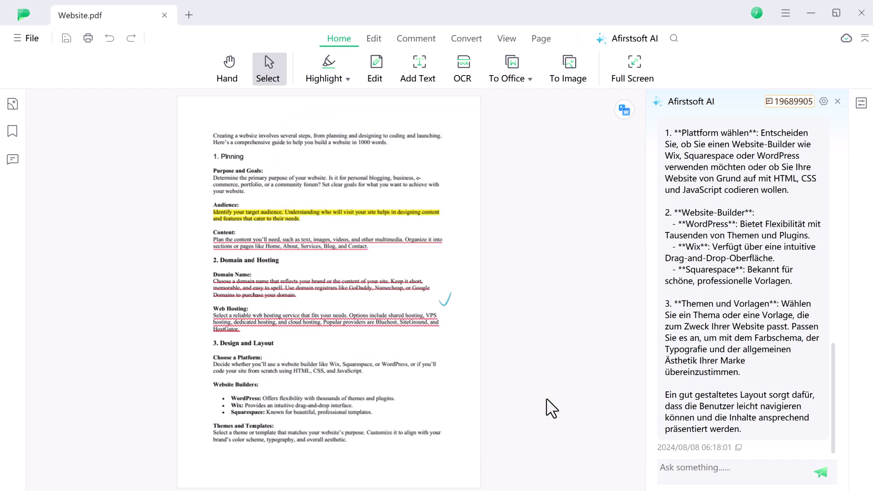